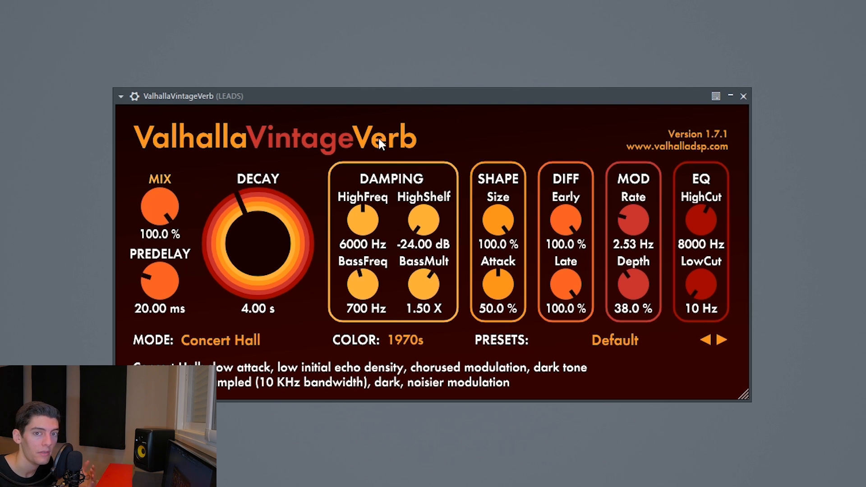
# Step: Set the reverb's decay to 4.50 s and its predelay to 0 ms
pyautogui.moveTo(169, 204)
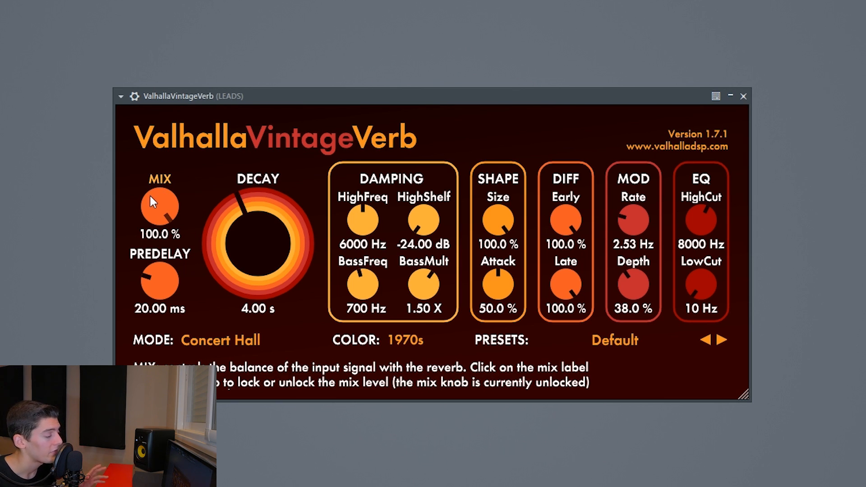
pyautogui.moveTo(277, 239)
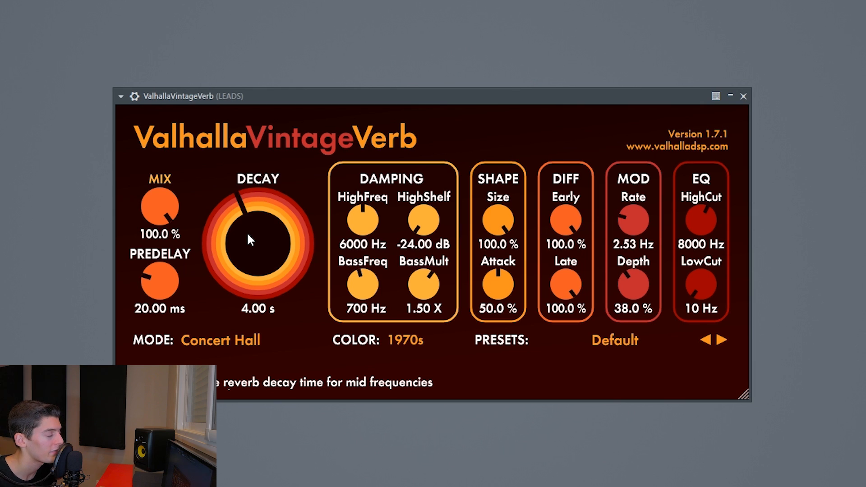
pyautogui.scroll(-6, 248, 235)
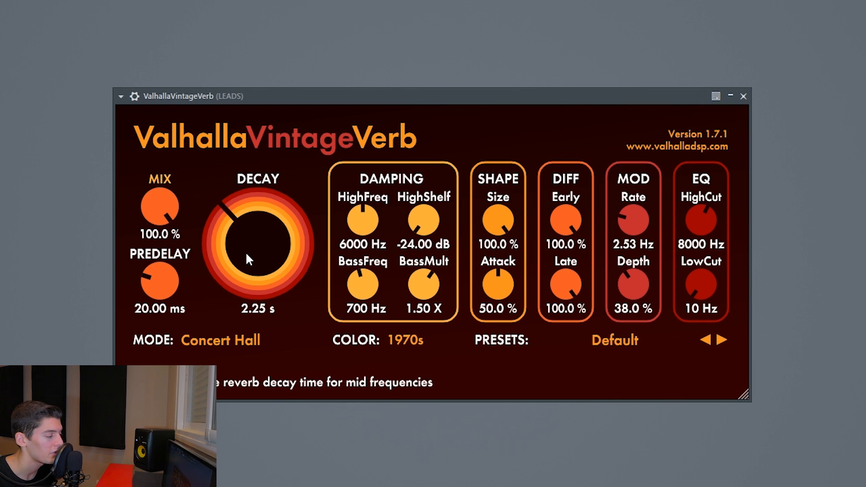
pyautogui.scroll(-2, 247, 255)
pyautogui.scroll(4, 247, 256)
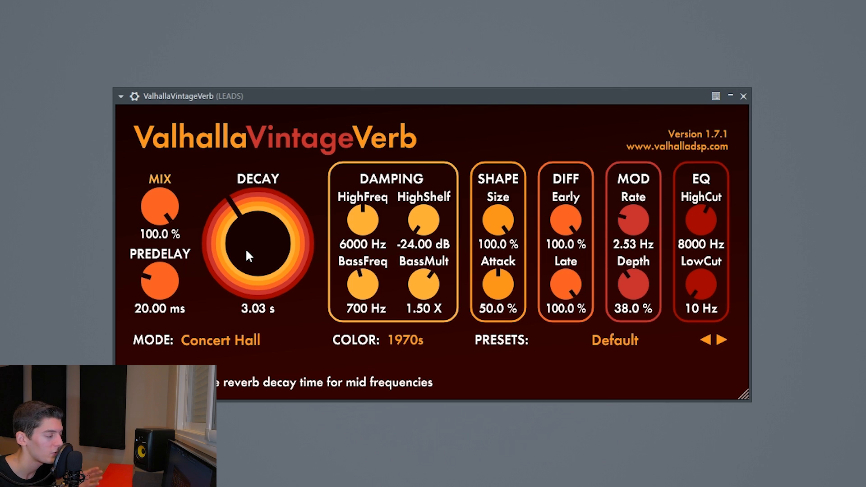
pyautogui.doubleClick(252, 307)
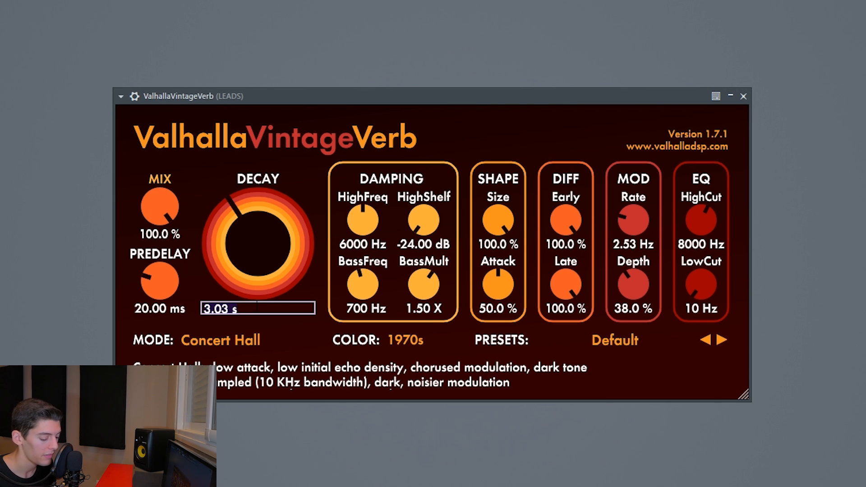
pyautogui.write('4.5')
pyautogui.press('Return')
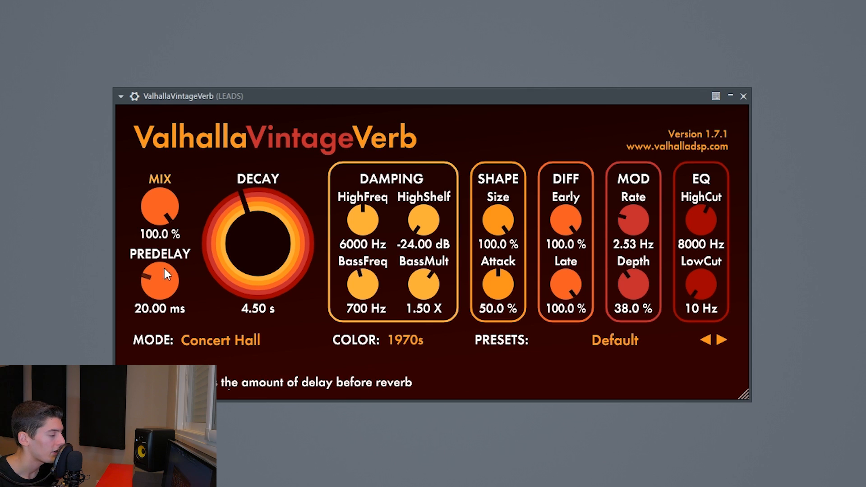
pyautogui.moveTo(162, 270); pyautogui.dragTo(172, 333)
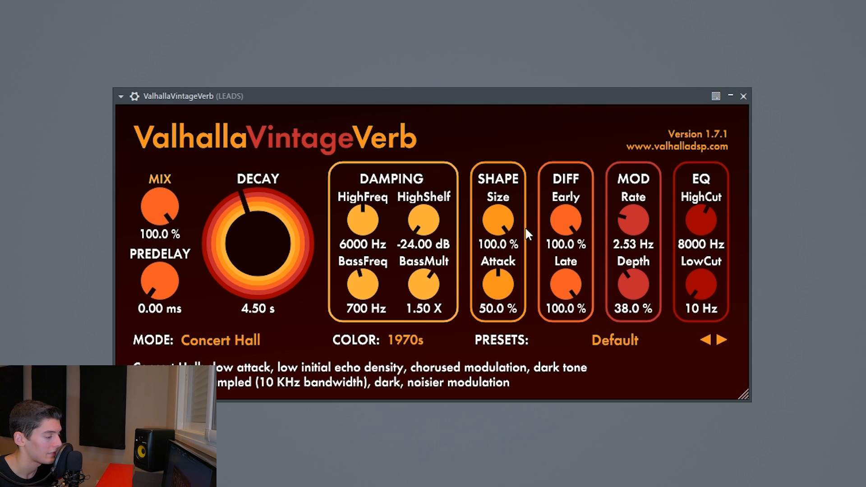
# Step: Set the reverb's shape size to 45%
pyautogui.click(503, 245)
pyautogui.write('40')
pyautogui.press('Return')
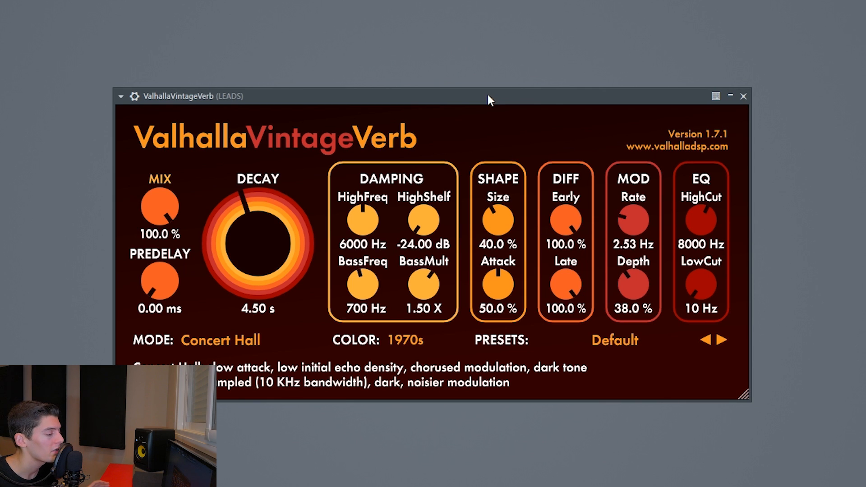
pyautogui.click(499, 245)
pyautogui.write('45')
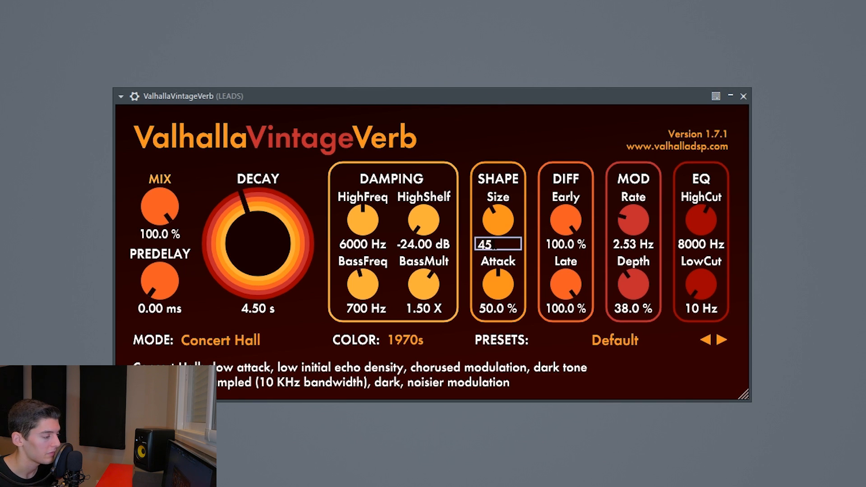
pyautogui.press('Return')
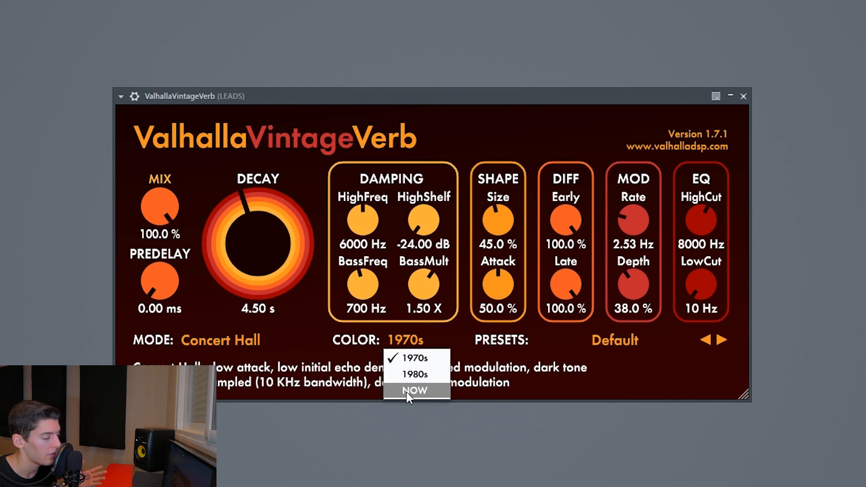
# Step: Switch the reverb color to NOW and set its EQ to a 7190 Hz high cut and a 400 Hz low cut
pyautogui.click(407, 390)
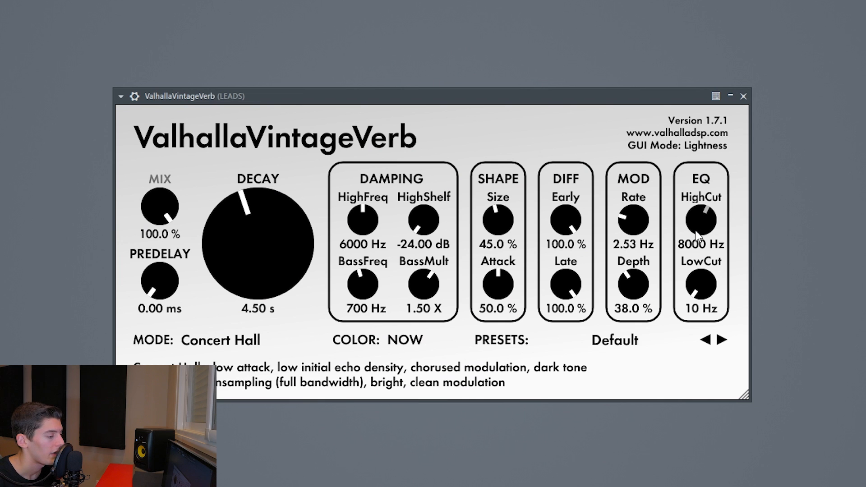
pyautogui.moveTo(695, 218); pyautogui.dragTo(694, 226)
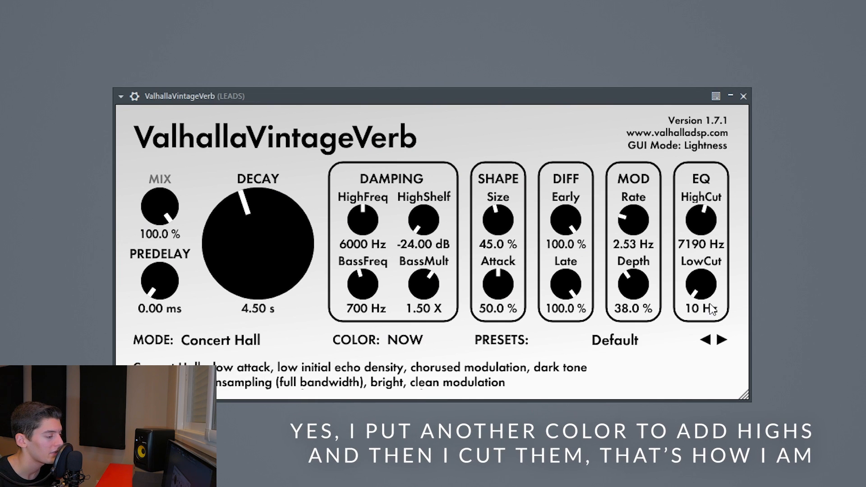
pyautogui.moveTo(706, 299); pyautogui.dragTo(697, 256)
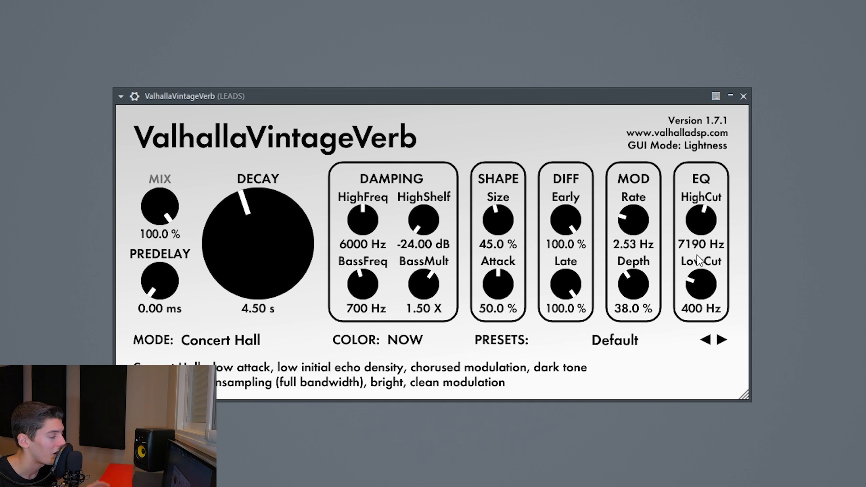
# Step: Change the reverb mode to Smooth Plate and lower the damping HighFreq to 1500 Hz
pyautogui.click(232, 346)
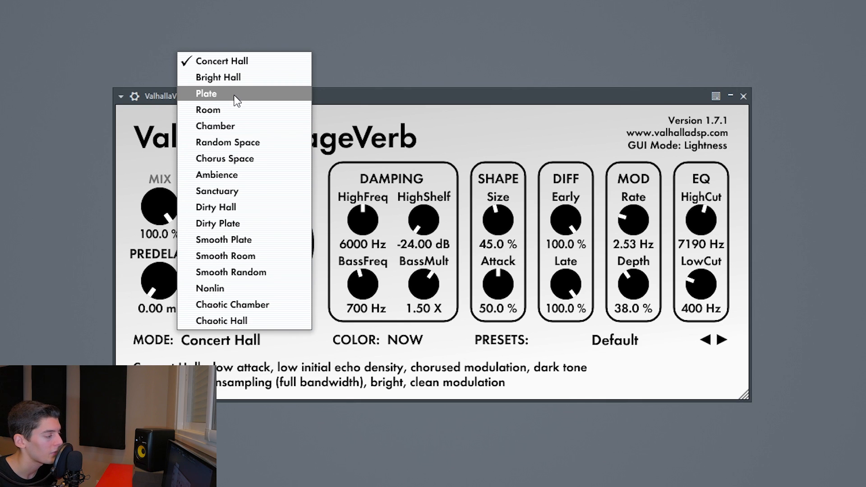
pyautogui.click(233, 240)
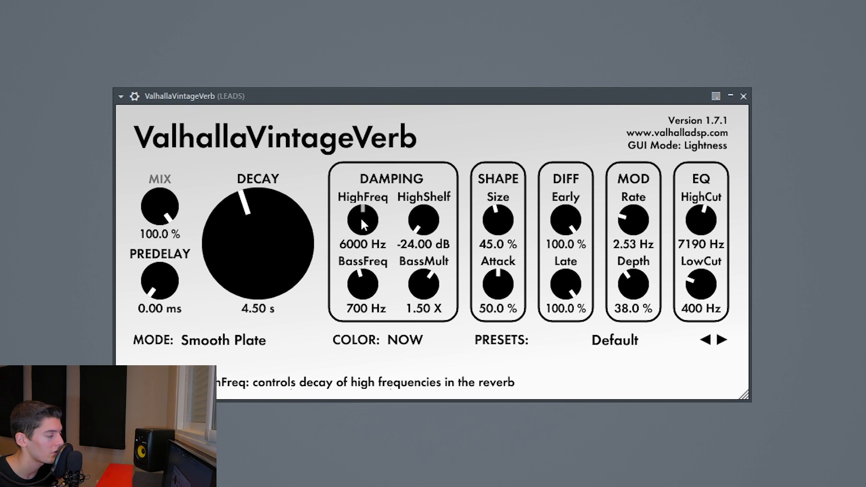
pyautogui.scroll(-2, 362, 221)
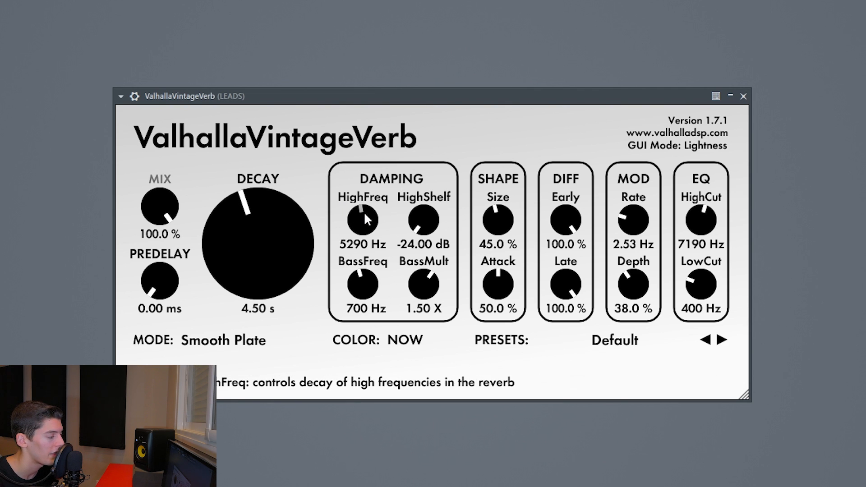
pyautogui.scroll(-6, 363, 215)
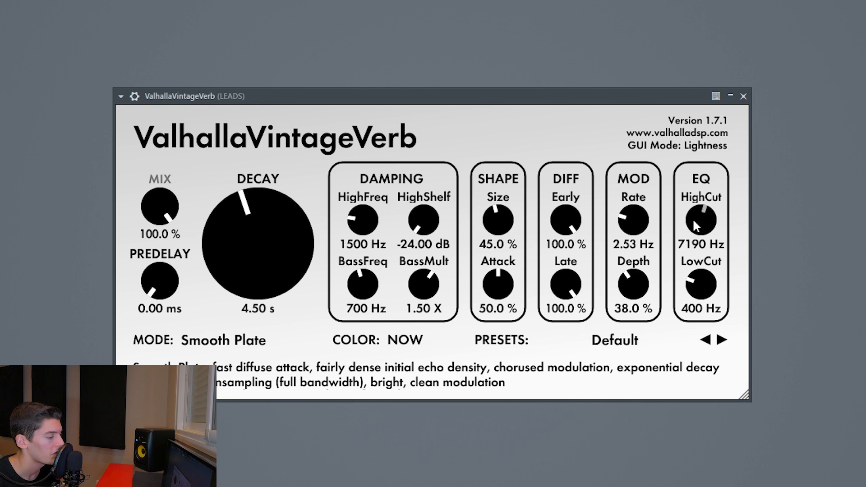
# Step: Lower the reverb's EQ high cut to 5690 Hz and set its mix to 45%
pyautogui.scroll(-2, 700, 215)
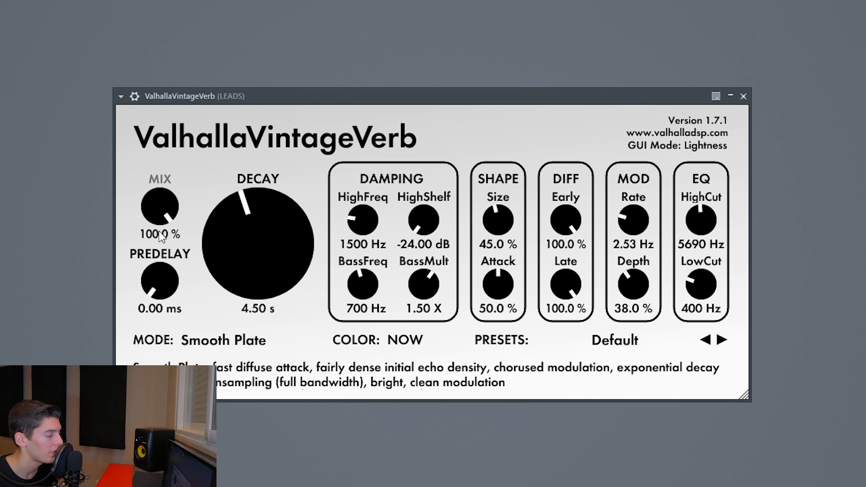
pyautogui.write('40')
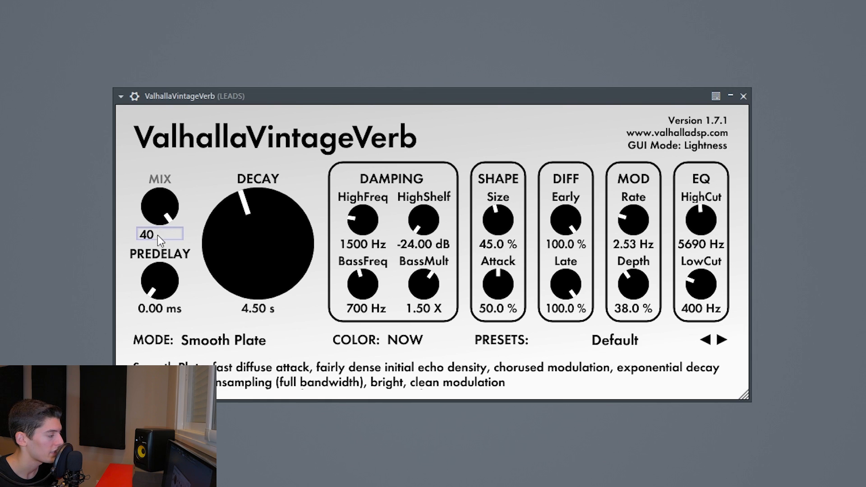
pyautogui.press('Return')
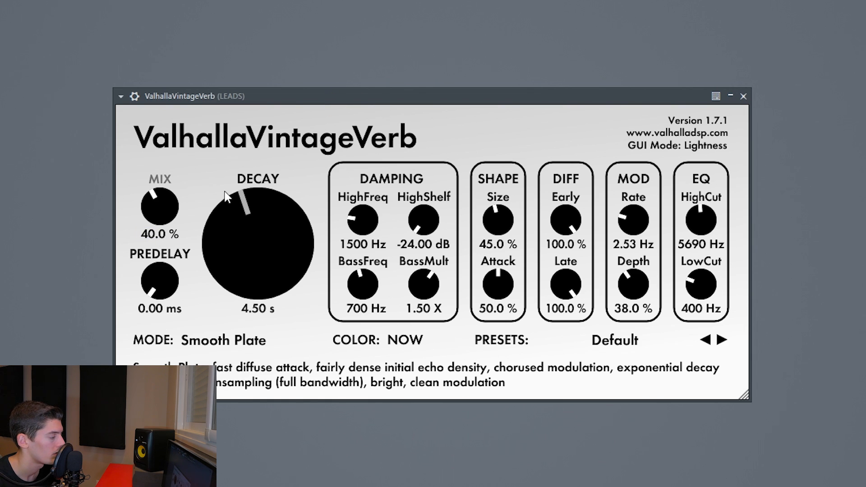
pyautogui.doubleClick(151, 239)
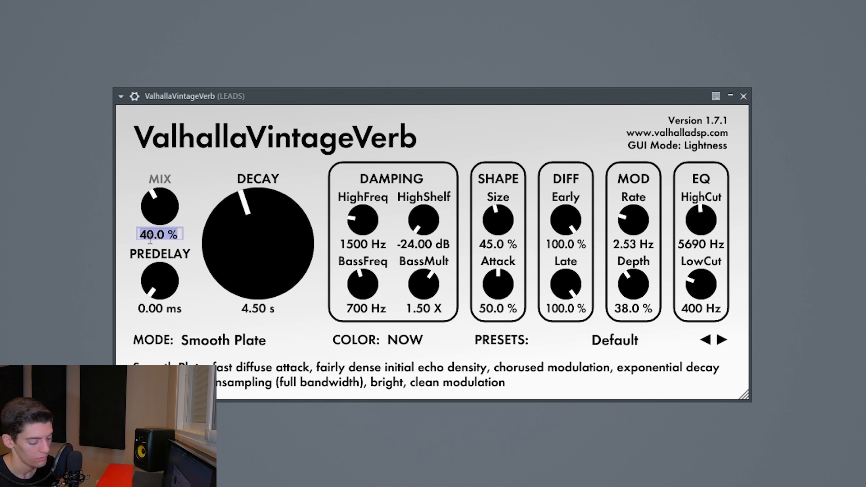
pyautogui.write('45')
pyautogui.press('Return')
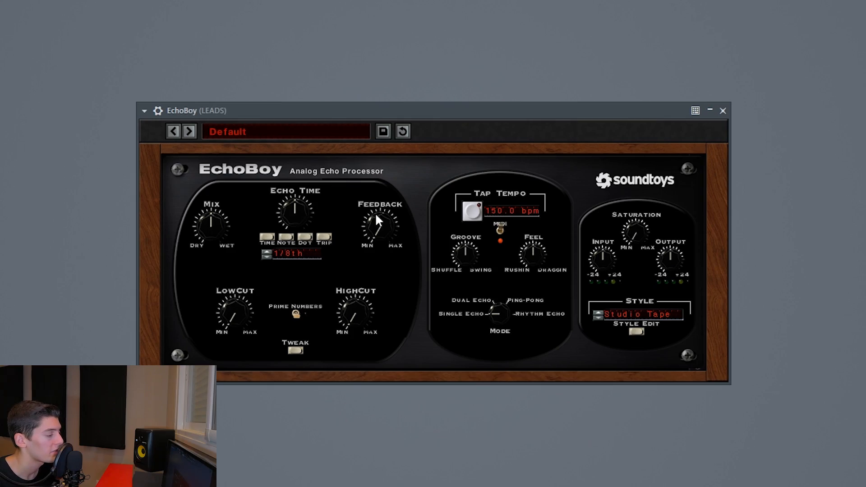
# Step: In EchoBoy on the LEADS track, choose Ping-Pong mode and set the Ping time to a 1/4 note
pyautogui.moveTo(504, 318); pyautogui.dragTo(507, 261)
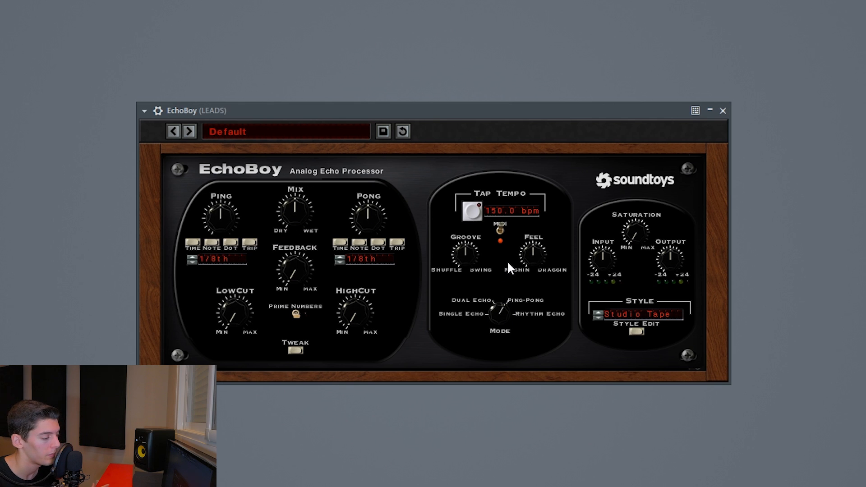
pyautogui.click(193, 257)
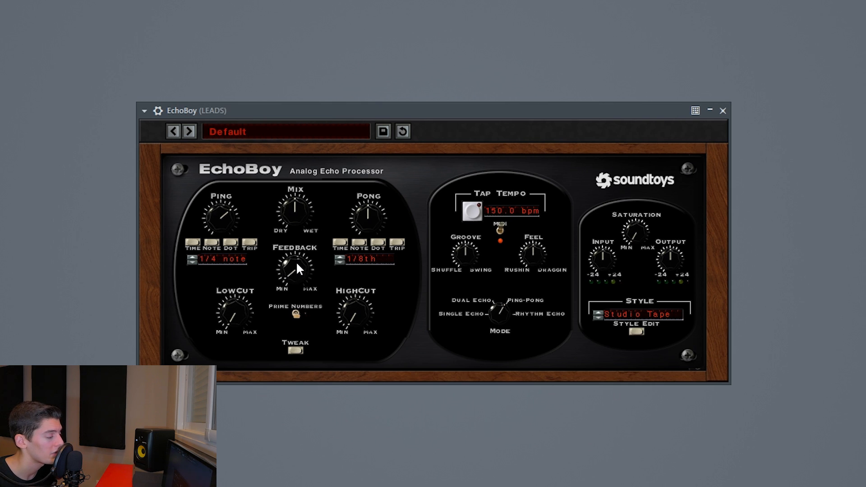
# Step: Raise the echo's feedback to a moderate level and lower its mix toward dry
pyautogui.moveTo(298, 242); pyautogui.dragTo(294, 352)
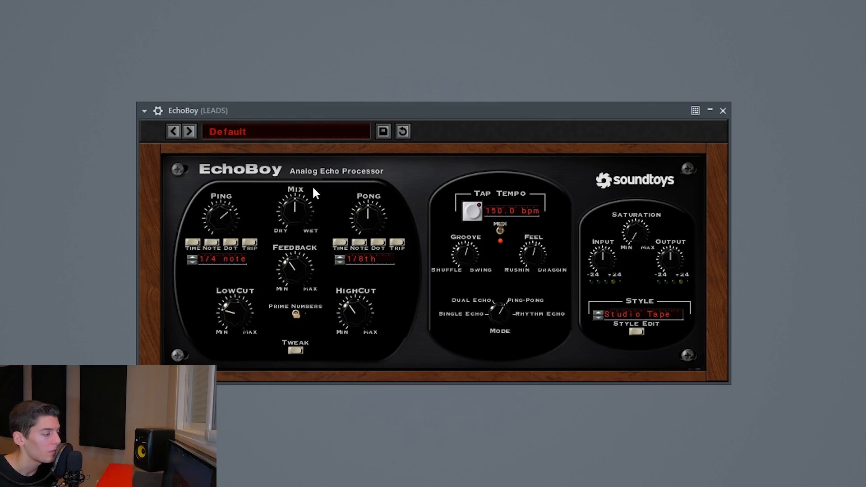
pyautogui.moveTo(297, 202); pyautogui.dragTo(298, 248)
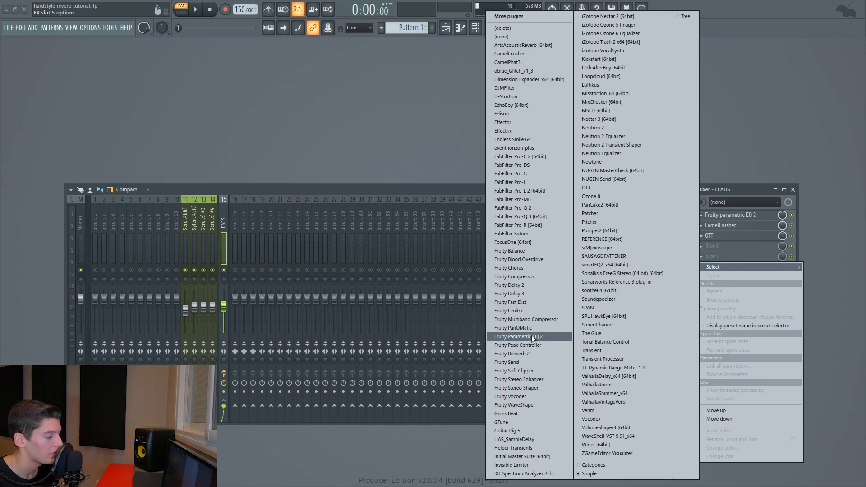
# Step: Add Fruity Peak Controller to slot 5 of the LEADS mixer track and move its window clear of the mixer
pyautogui.click(531, 345)
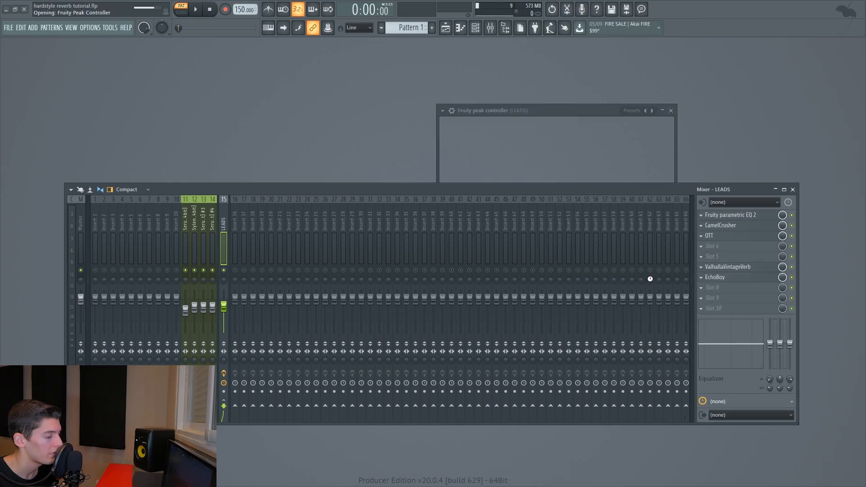
pyautogui.moveTo(537, 110); pyautogui.dragTo(405, 71)
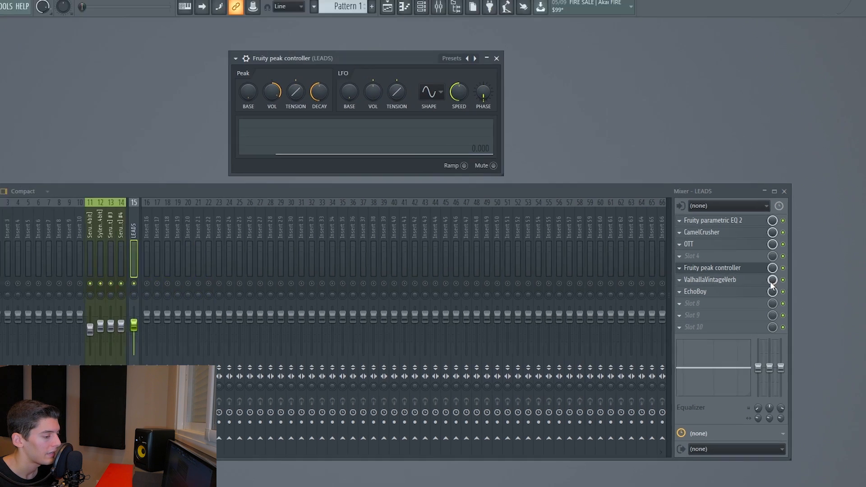
# Step: Link the ValhallaVintageVerb slot's mix level to the internal controller Peak ctrl - Peak with an inverted mapping formula
pyautogui.rightClick(782, 266)
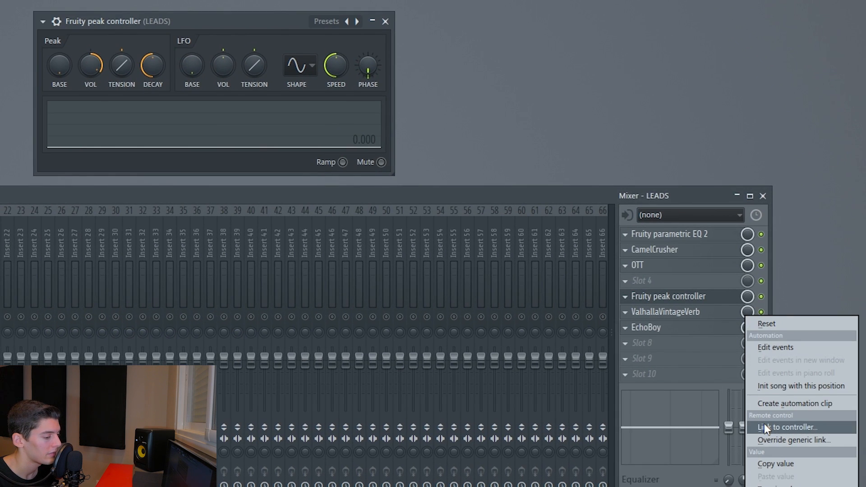
pyautogui.click(764, 424)
pyautogui.click(415, 214)
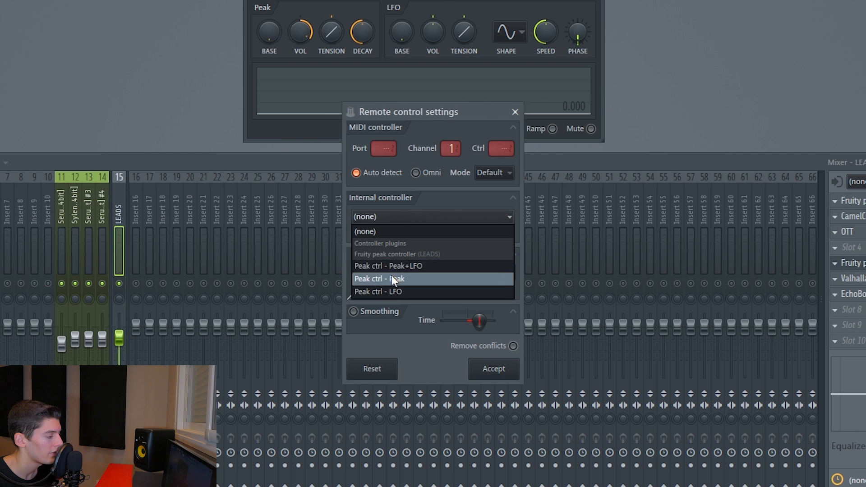
pyautogui.click(391, 276)
pyautogui.click(511, 272)
pyautogui.click(514, 304)
pyautogui.click(494, 369)
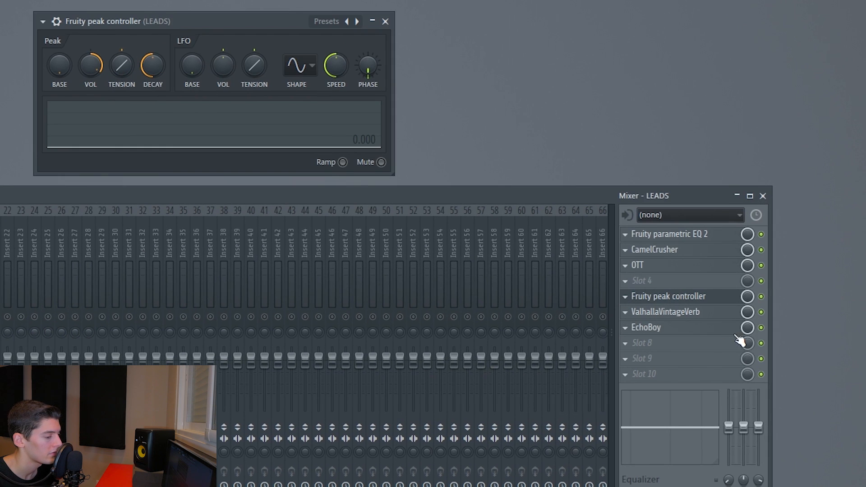
# Step: Link the EchoBoy slot's mix level to Peak ctrl - Peak using the inverted mapping formula 1-Input
pyautogui.rightClick(749, 328)
pyautogui.click(778, 438)
pyautogui.click(433, 215)
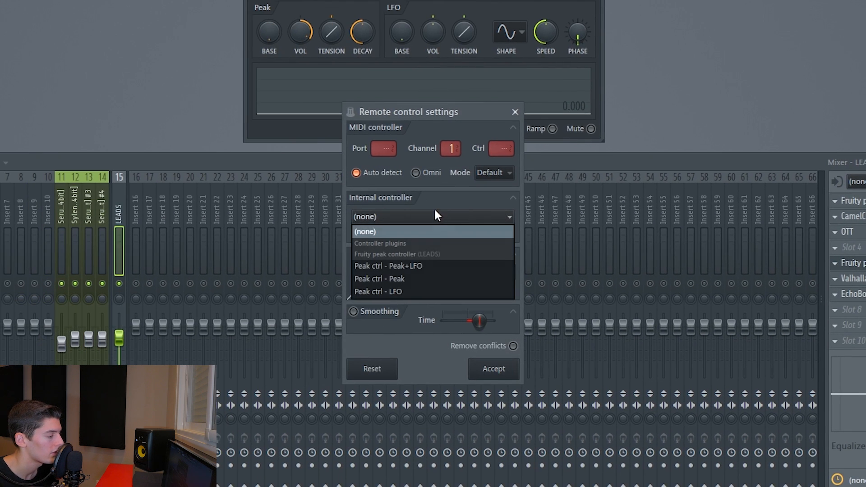
pyautogui.click(429, 277)
pyautogui.click(511, 272)
pyautogui.click(541, 312)
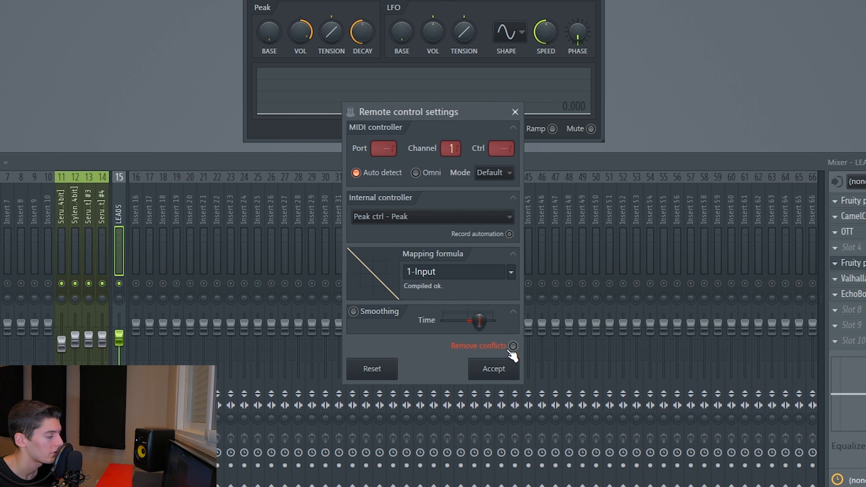
pyautogui.click(493, 368)
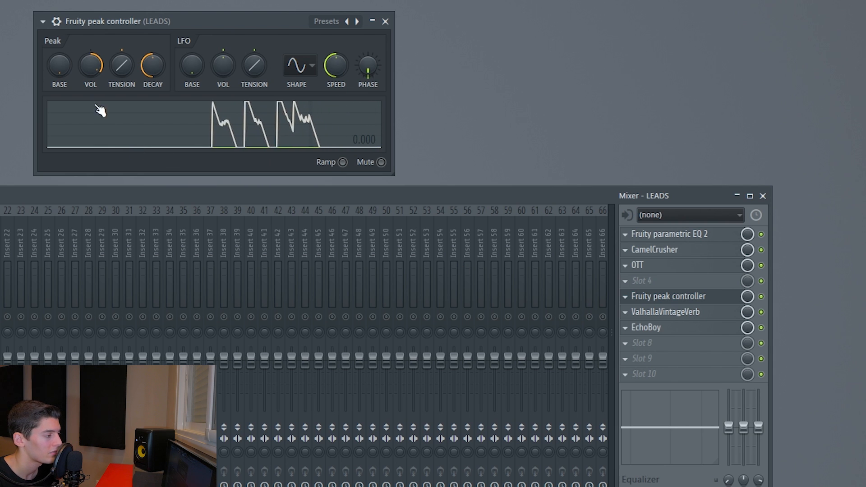
# Step: Lower the Peak volume slightly in Fruity Peak Controller
pyautogui.moveTo(91, 69); pyautogui.dragTo(91, 86)
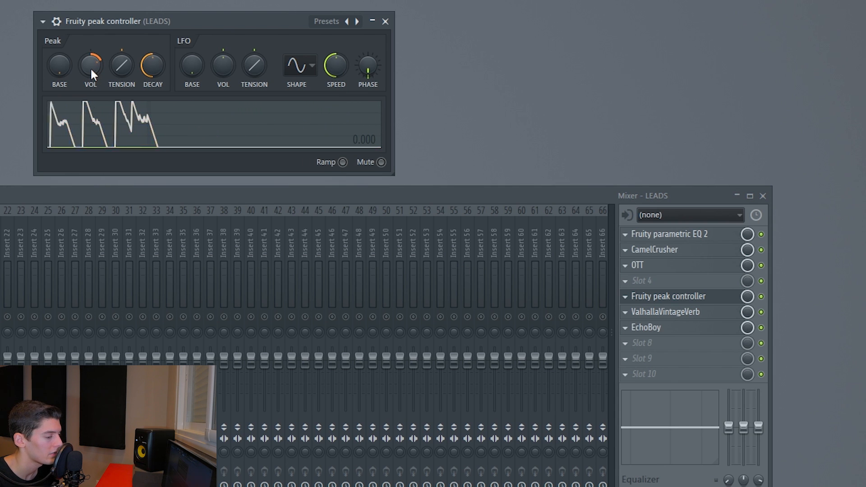
# Step: Play the lead pattern with Fruity Peak Controller, ValhallaVintageVerb and EchoBoy bypassed on the LEADS track, then stop playback
pyautogui.click(91, 70)
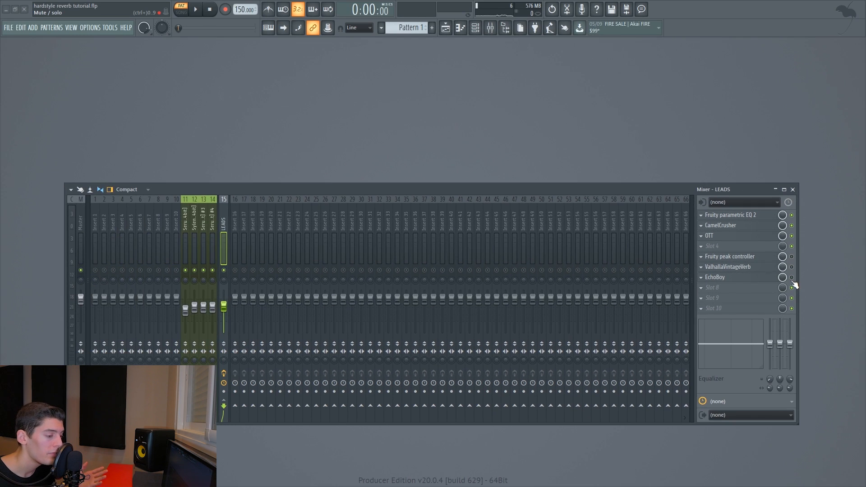
pyautogui.press('space')
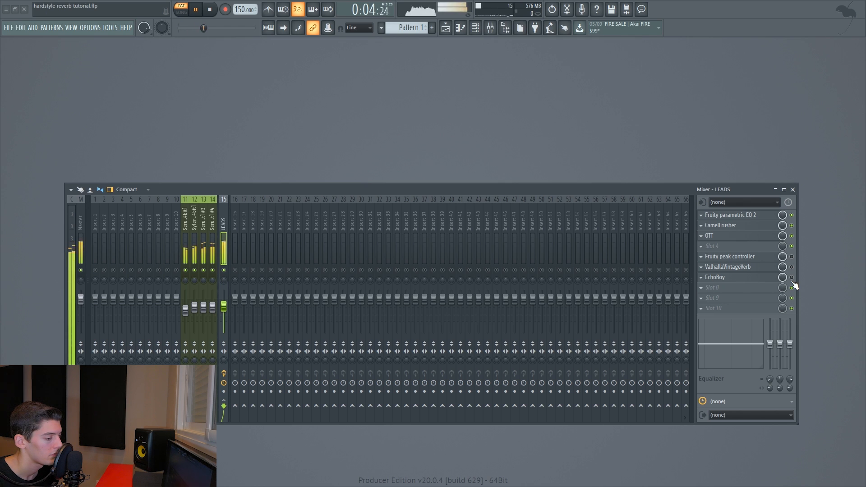
pyautogui.press('space')
# Step: Re-enable Fruity Peak Controller, ValhallaVintageVerb and EchoBoy on the LEADS track and audition the pattern with the ducked effects
pyautogui.moveTo(791, 257); pyautogui.dragTo(792, 267)
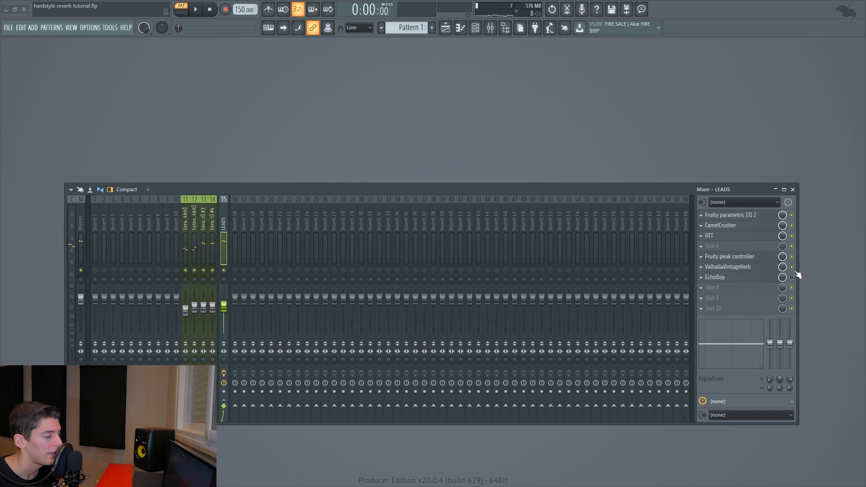
pyautogui.press('space')
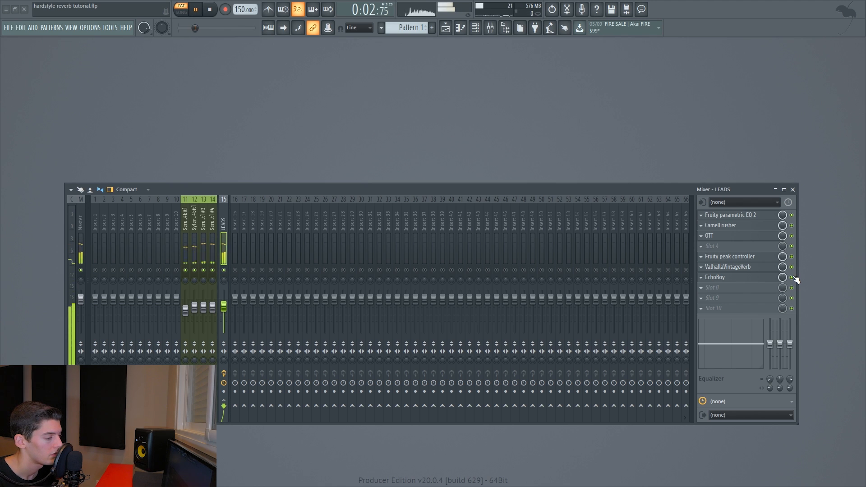
pyautogui.click(792, 277)
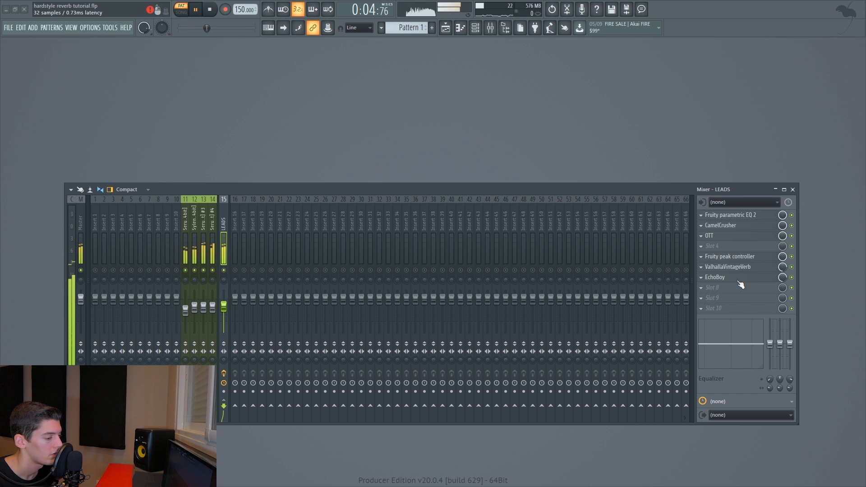
pyautogui.press('space')
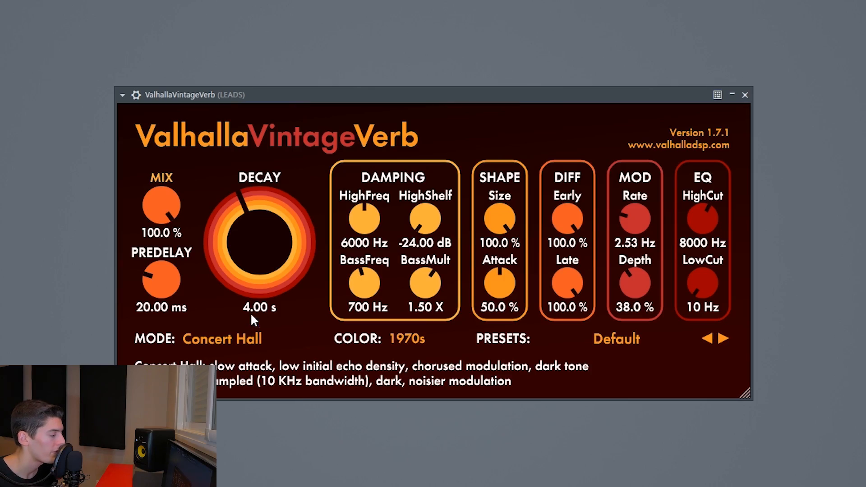
# Step: Set the decay to 4.5 s, the predelay to 0 ms and the mix to 45% in the Concert Hall ValhallaVintageVerb
pyautogui.doubleClick(252, 311)
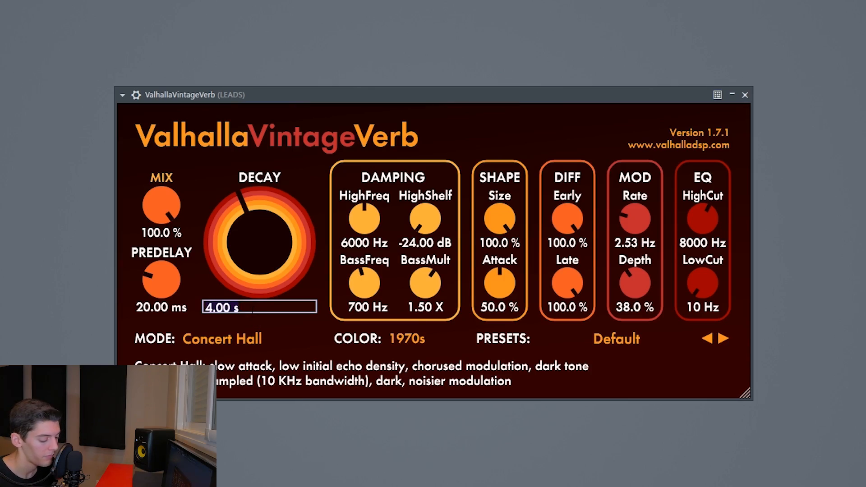
pyautogui.write('4.5')
pyautogui.press('Return')
pyautogui.moveTo(165, 285); pyautogui.dragTo(165, 331)
pyautogui.doubleClick(141, 234)
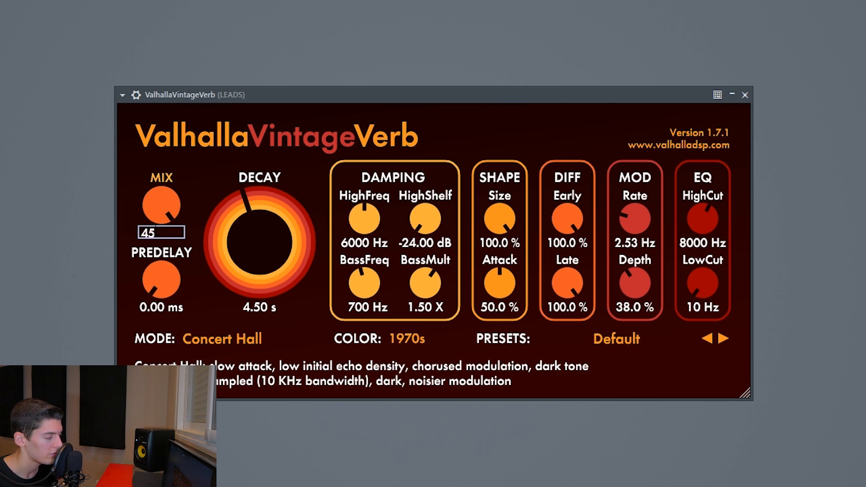
pyautogui.write('45')
pyautogui.press('Return')
# Step: Lower the reverb's damping HighFreq to about 1910 Hz and adjust its EQ HighCut and LowCut
pyautogui.moveTo(363, 213); pyautogui.dragTo(364, 212)
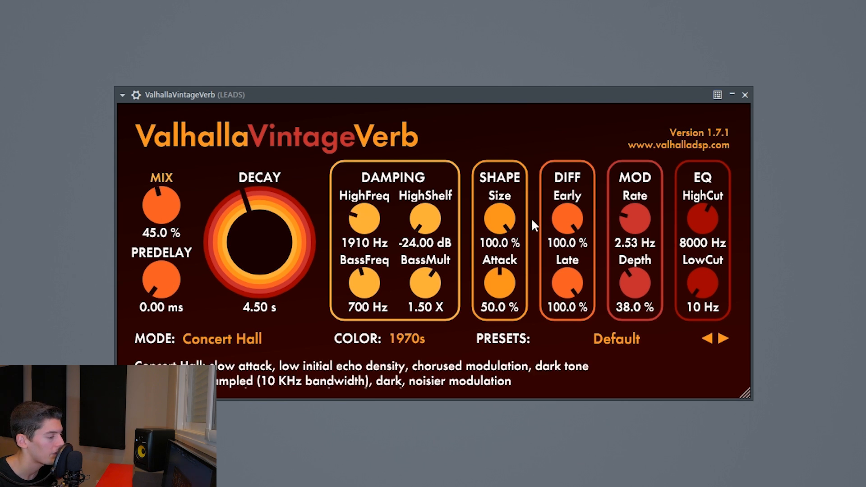
pyautogui.moveTo(713, 220); pyautogui.dragTo(714, 220)
pyautogui.moveTo(704, 262); pyautogui.dragTo(706, 267)
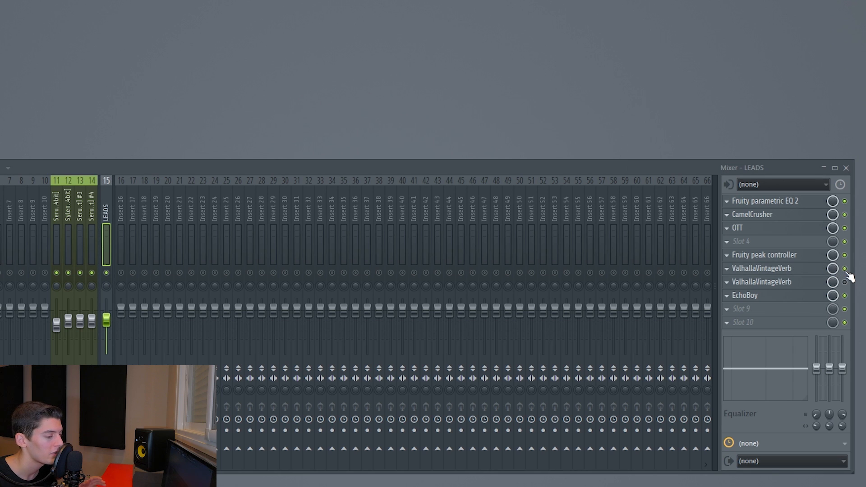
# Step: Play the lead pattern with the slot 6 ValhallaVintageVerb active and the slot 7 one bypassed
pyautogui.press('space')
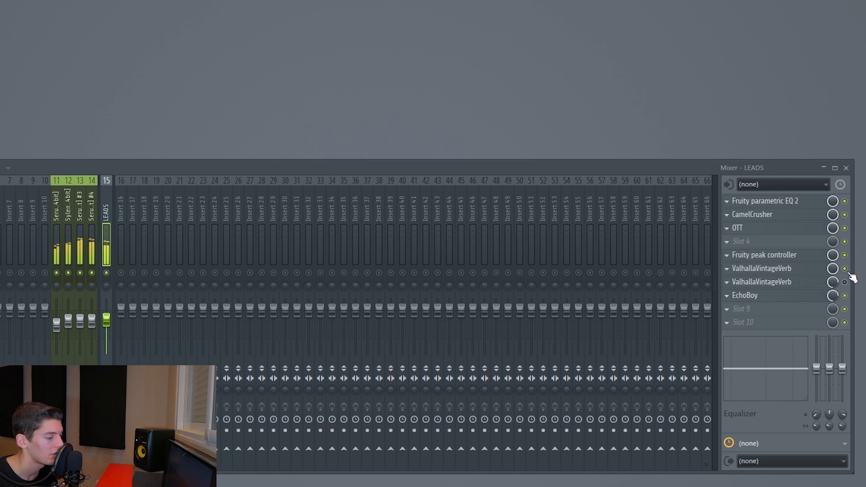